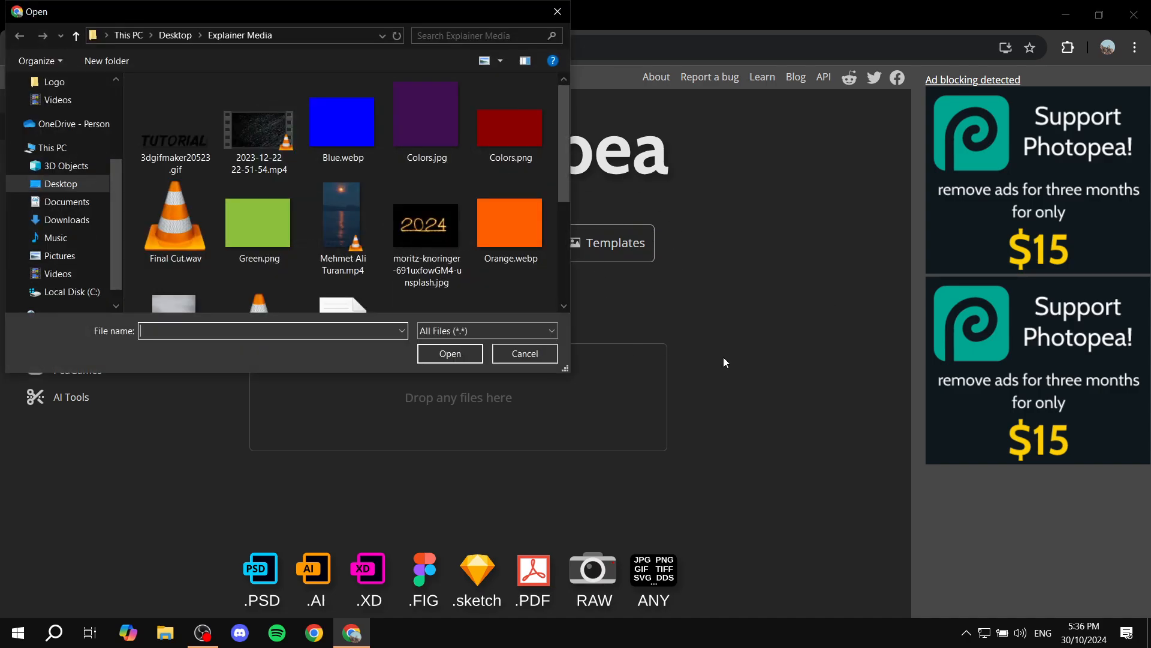
Open the dark red Colors.png from the Explainer Media folder.
double_click(530, 144)
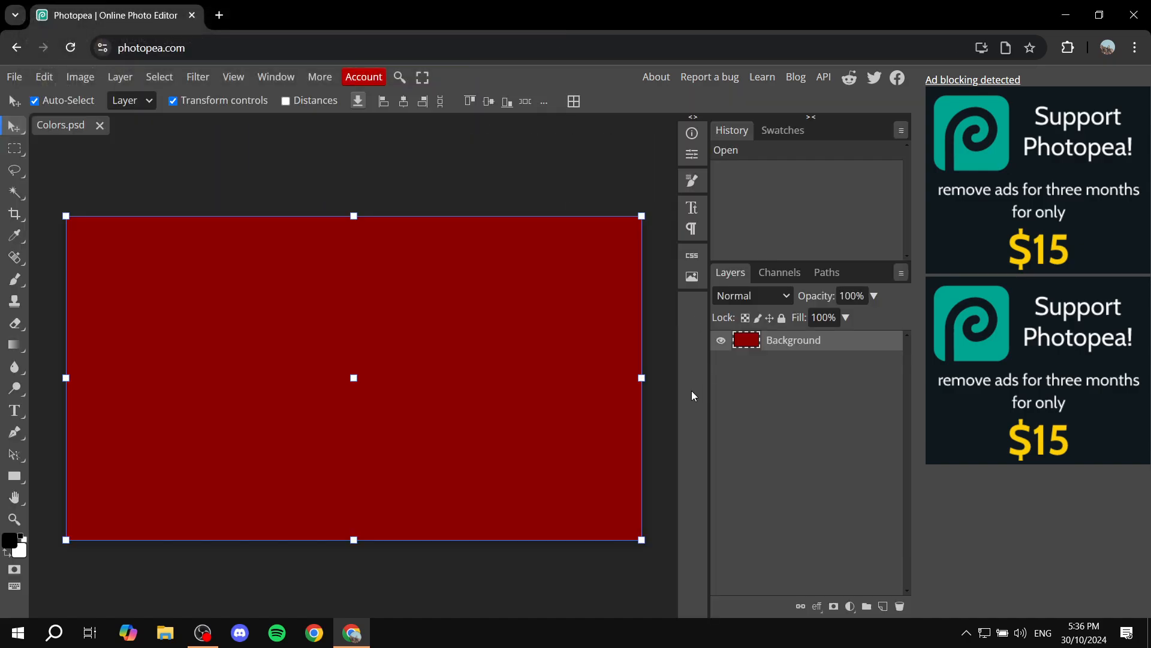
click(461, 598)
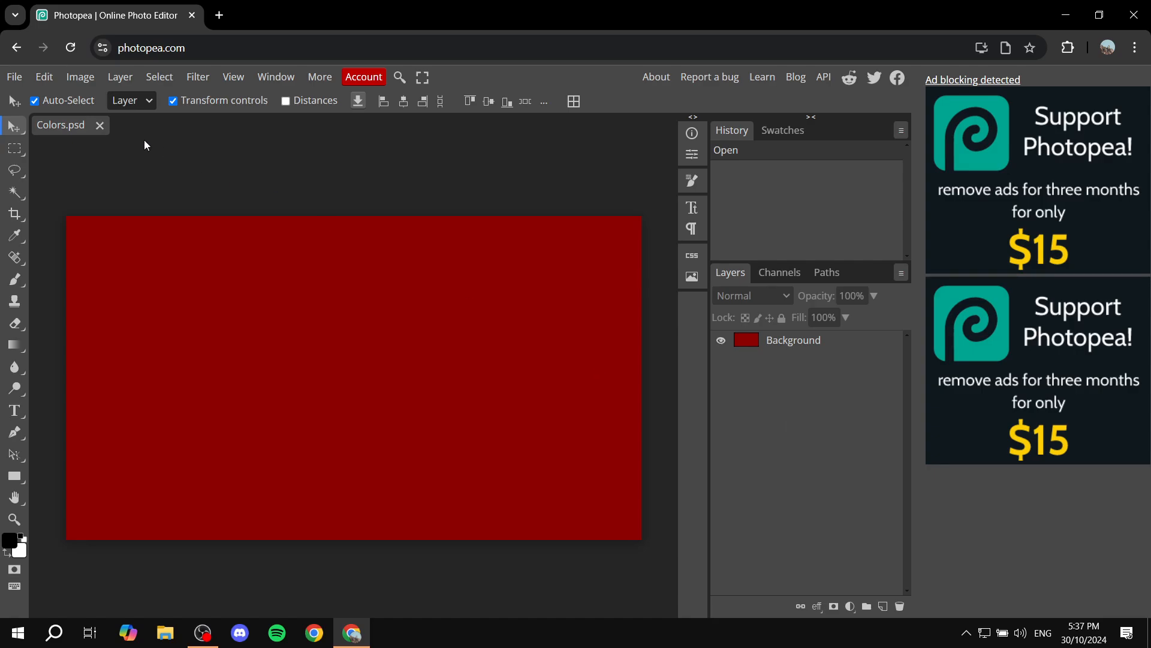
click(14, 78)
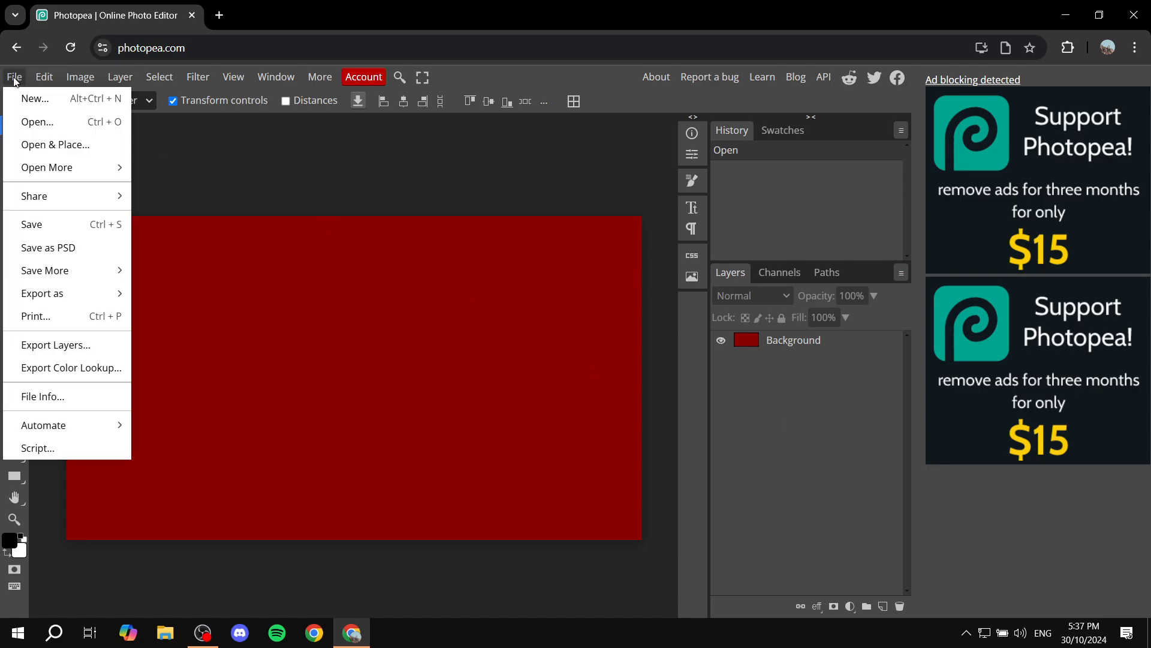
click(37, 121)
double_click(430, 131)
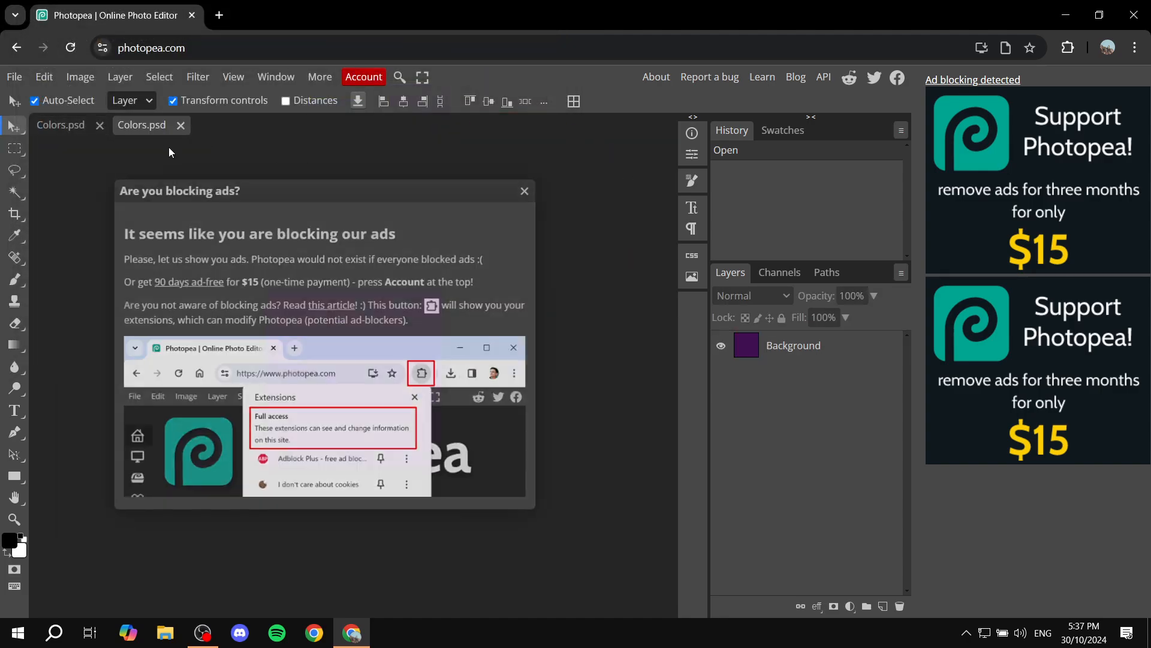
click(520, 192)
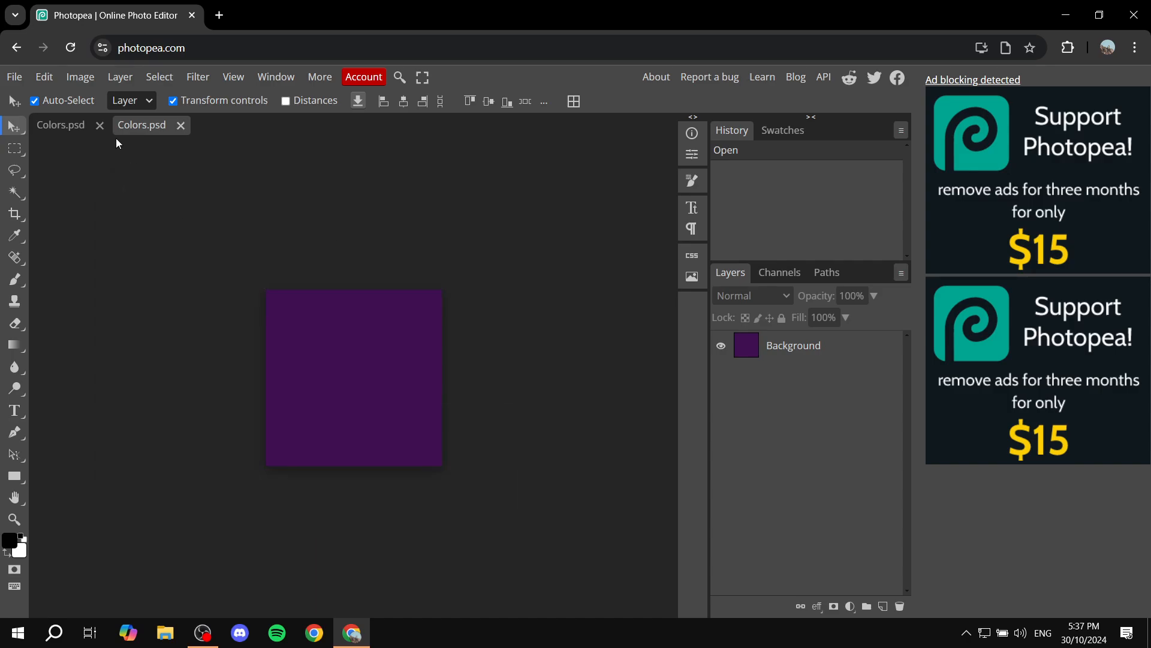
click(77, 124)
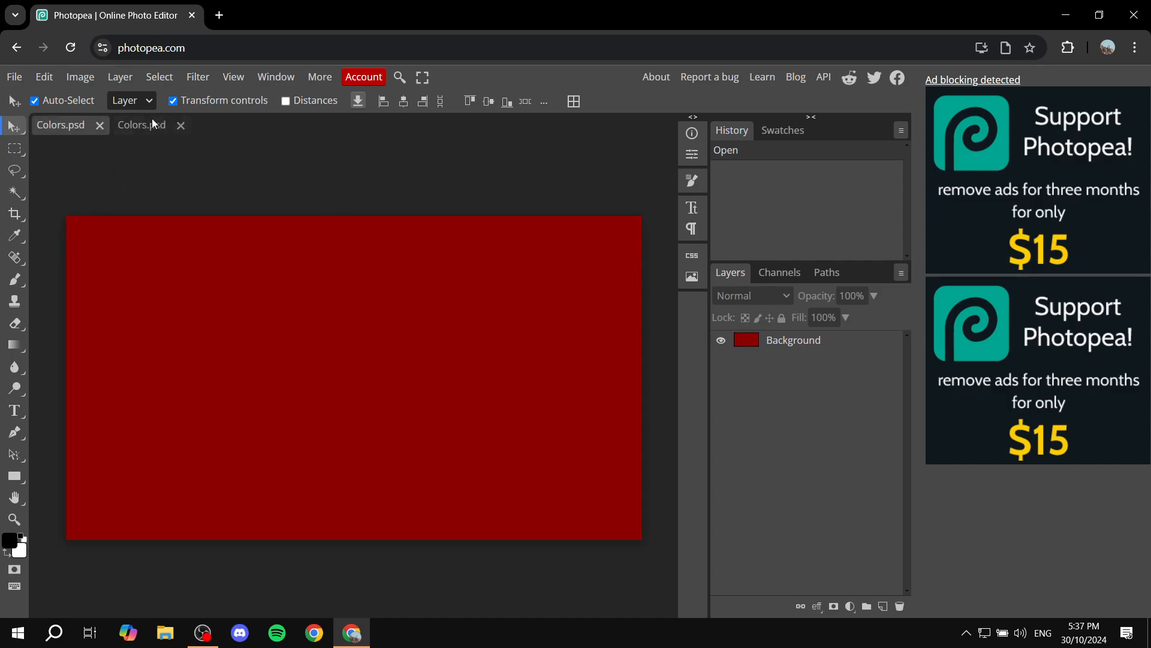
click(151, 120)
click(88, 121)
drag(151, 119, 66, 119)
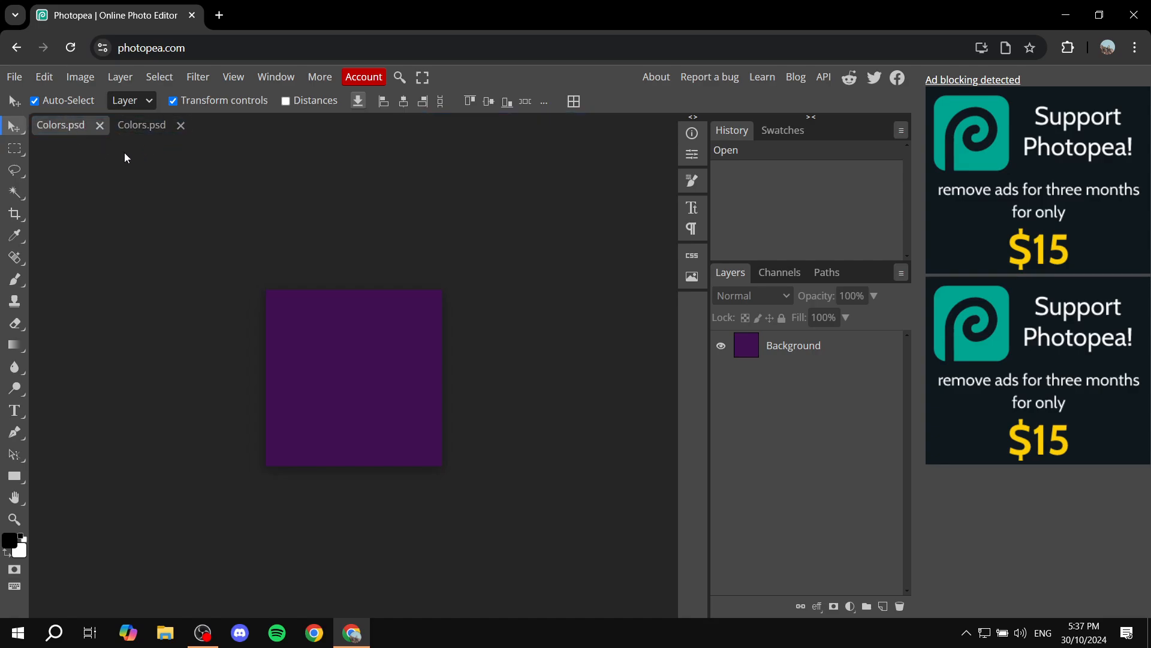
click(161, 129)
drag(63, 129, 177, 137)
click(77, 124)
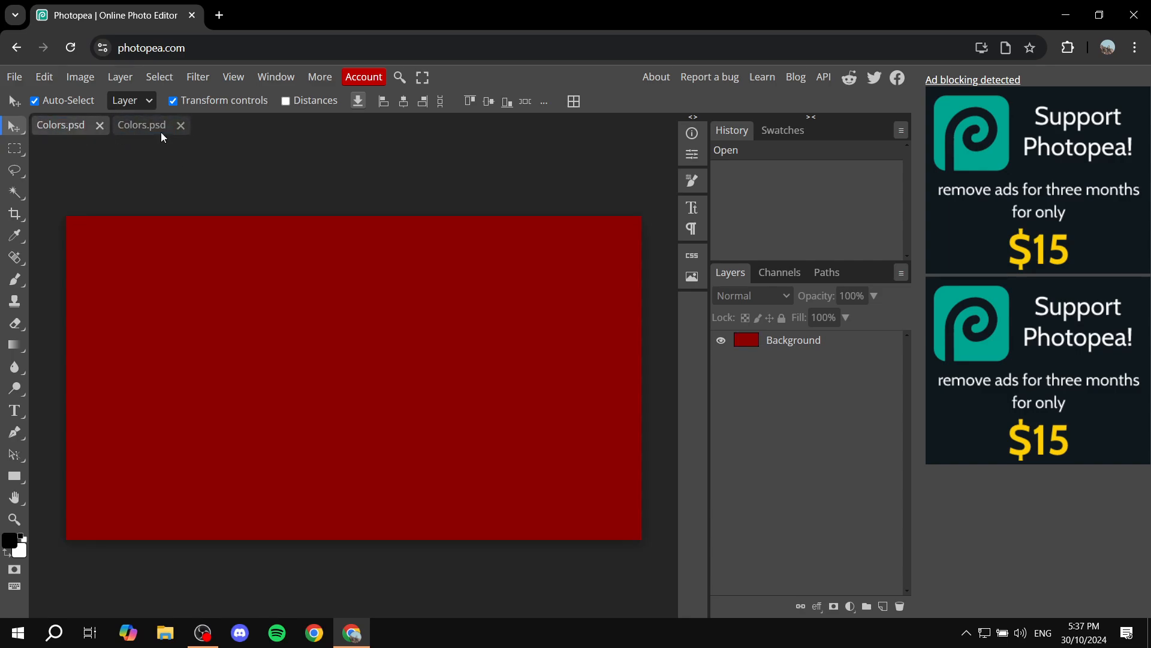
click(177, 127)
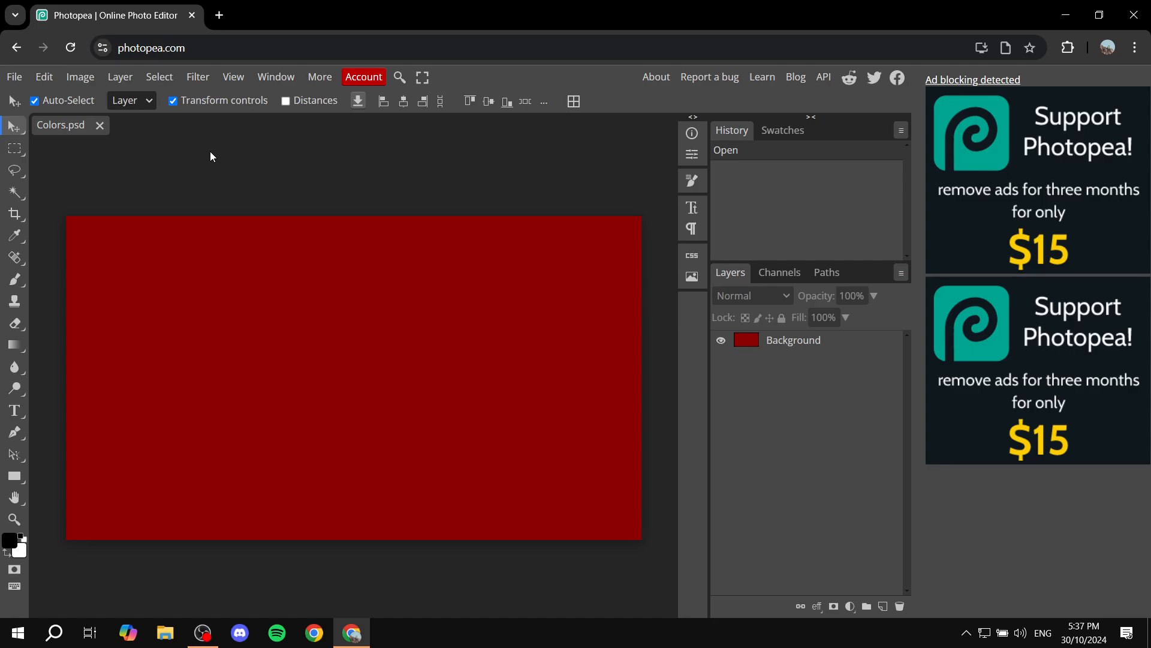
Place the purple Colors.jpg as a new layer and move it above Background.
click(14, 77)
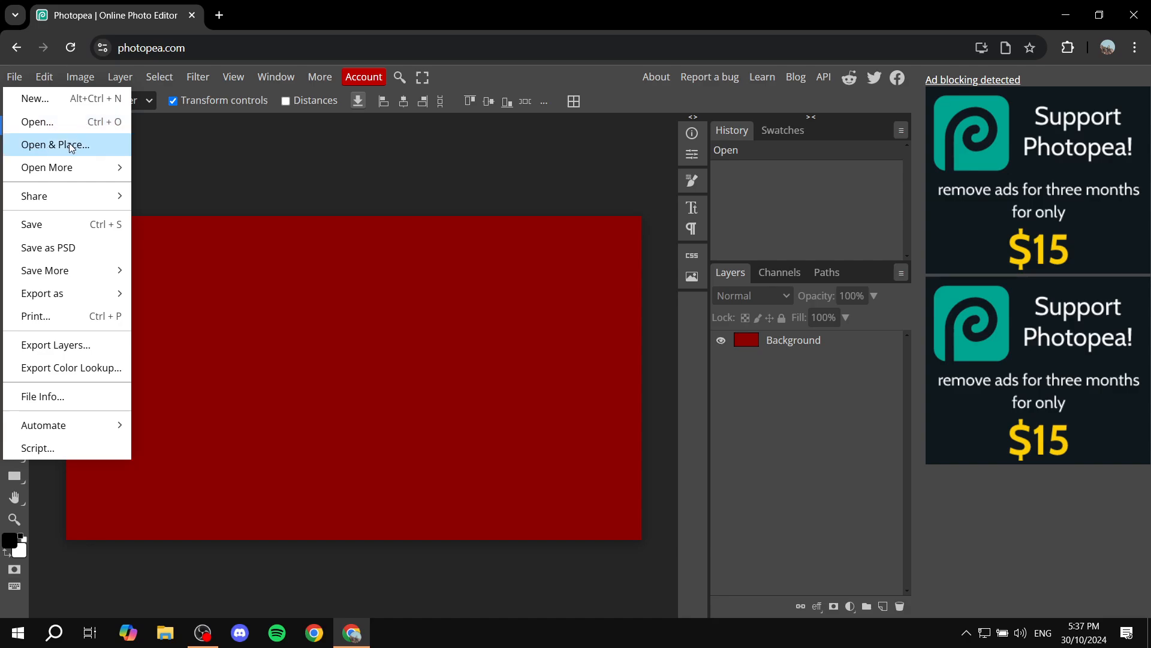
click(69, 146)
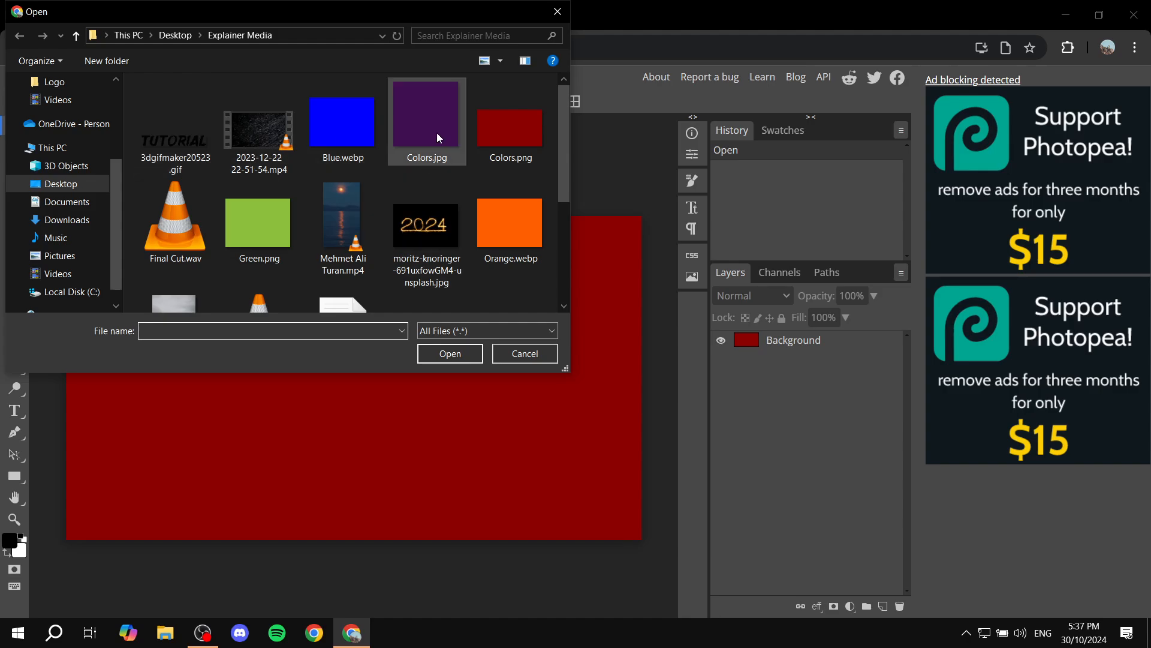
double_click(438, 137)
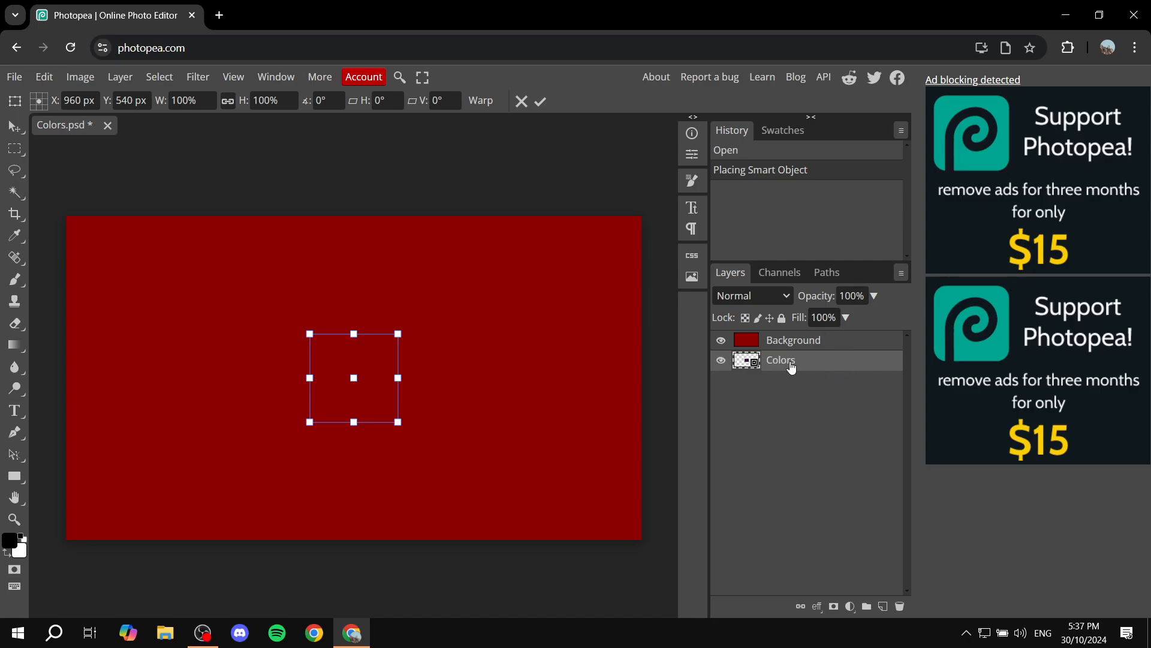
drag(791, 367, 796, 341)
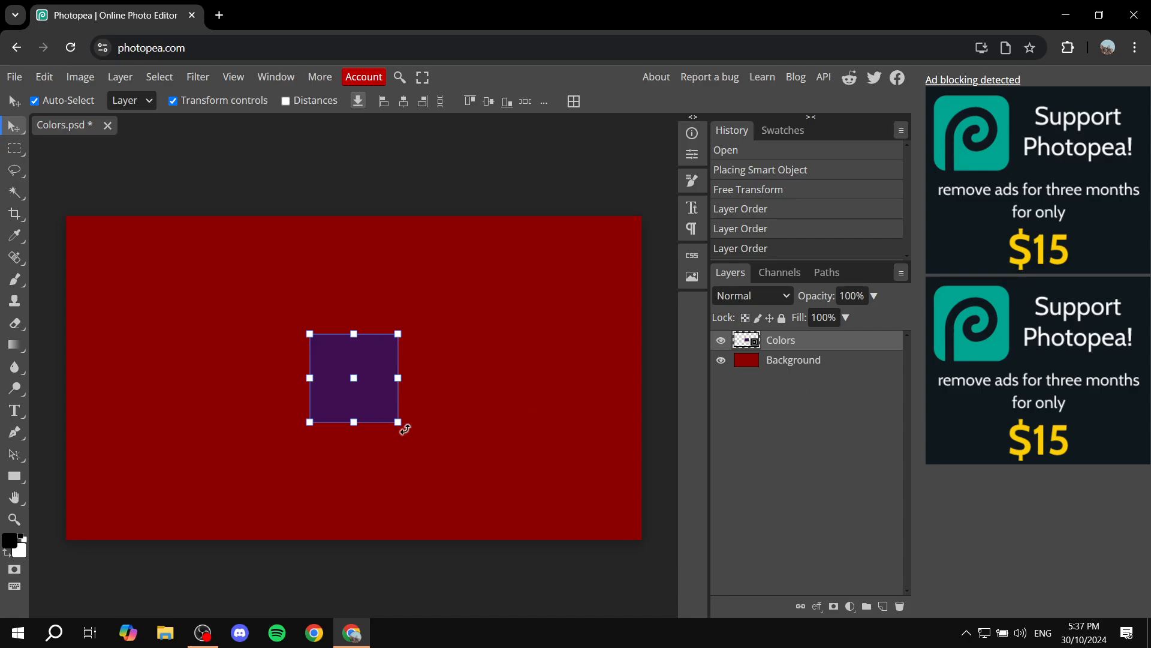
Stretch the purple square into a wide rectangle.
drag(399, 422, 575, 467)
drag(511, 409, 400, 382)
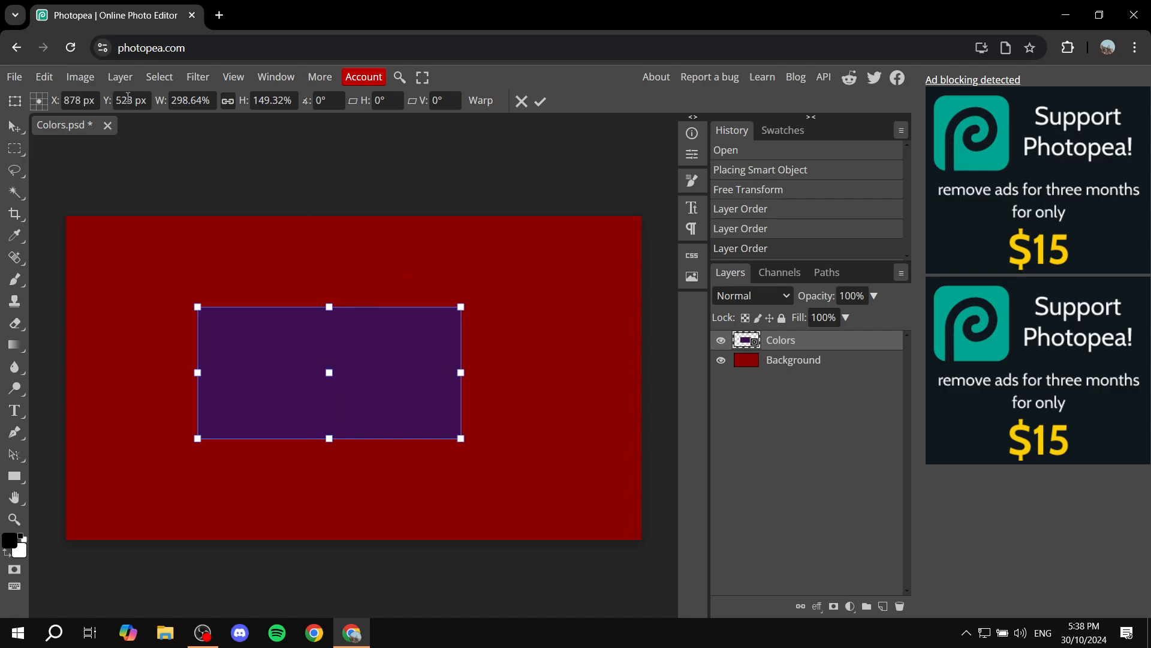
click(14, 77)
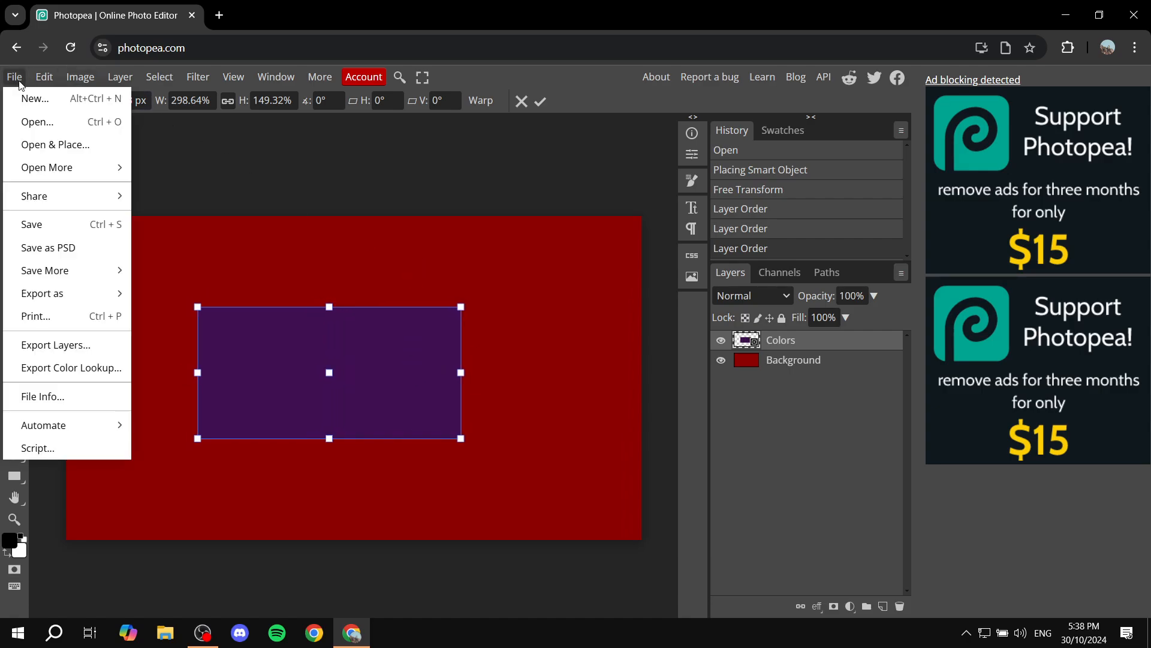
click(54, 145)
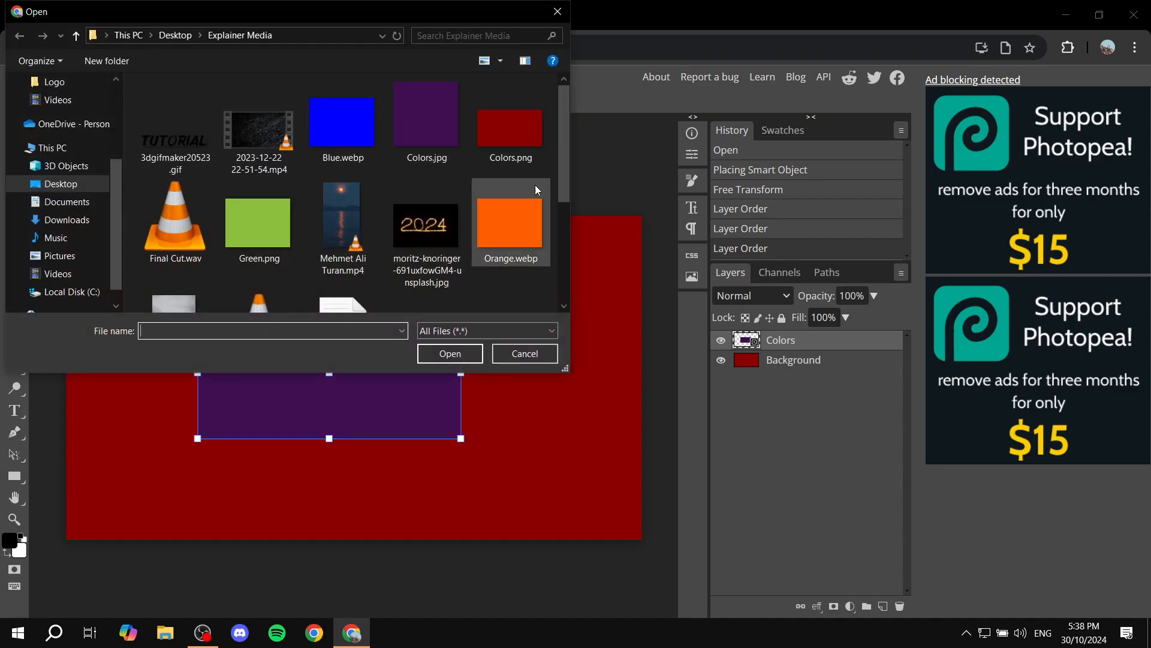
double_click(526, 208)
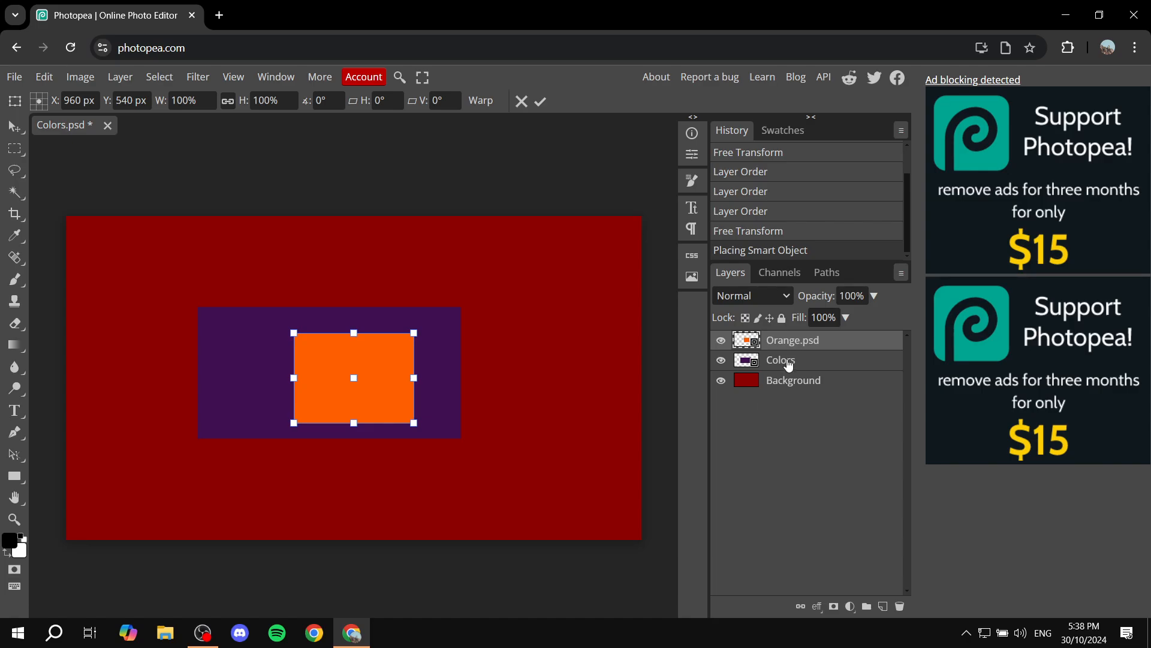
drag(789, 365, 792, 338)
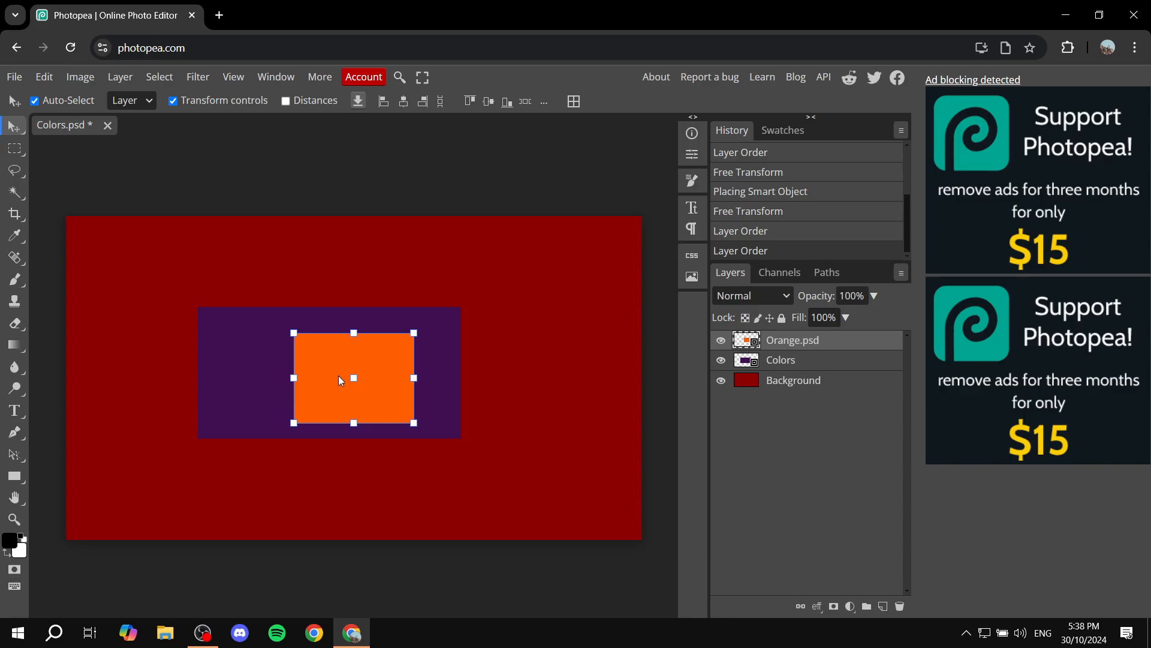
drag(339, 379, 517, 343)
click(569, 496)
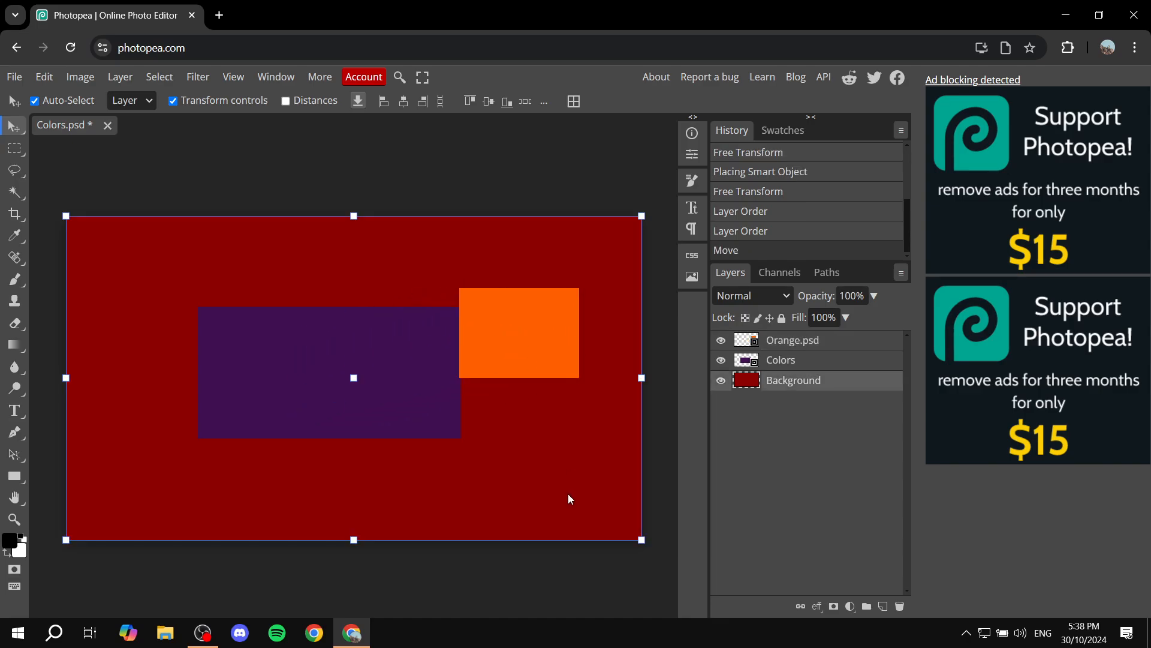
drag(406, 376, 303, 342)
click(526, 437)
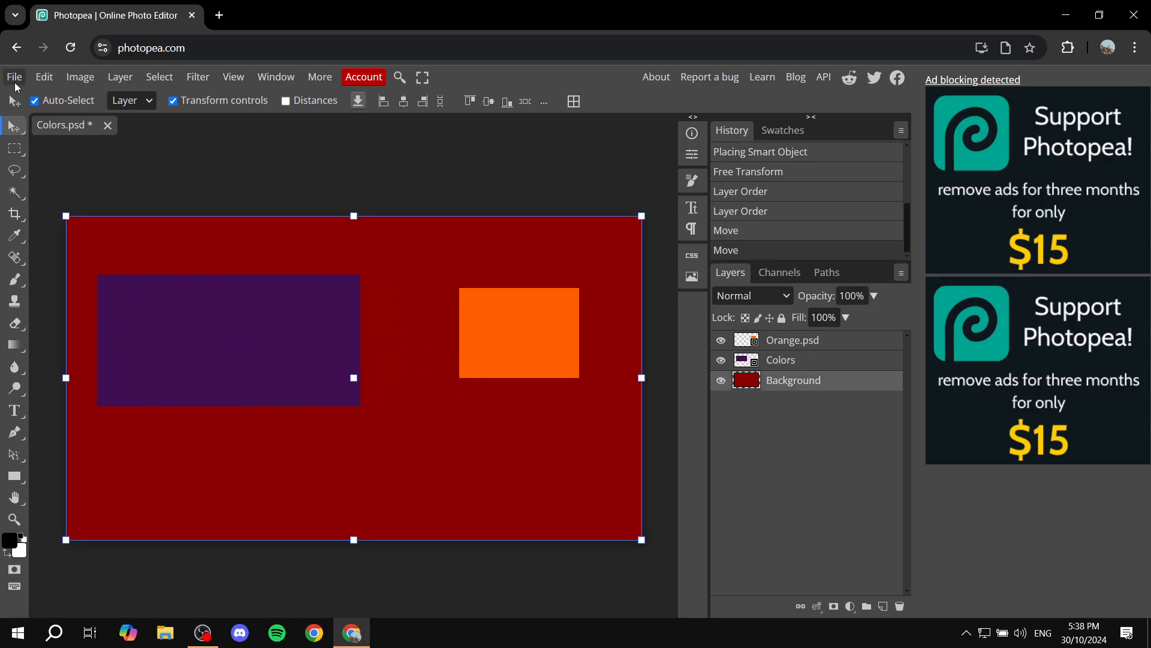
click(13, 77)
click(13, 76)
Open the avenue trees path forest photo page on Pixabay.
click(145, 169)
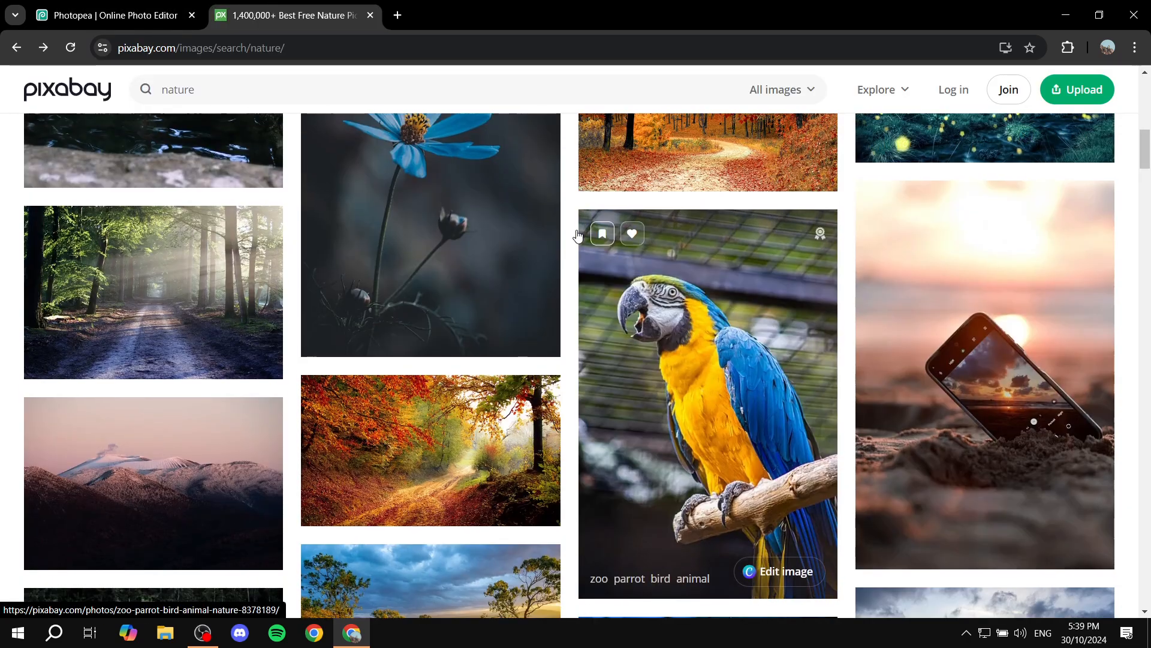
scroll(577, 235, up, 2)
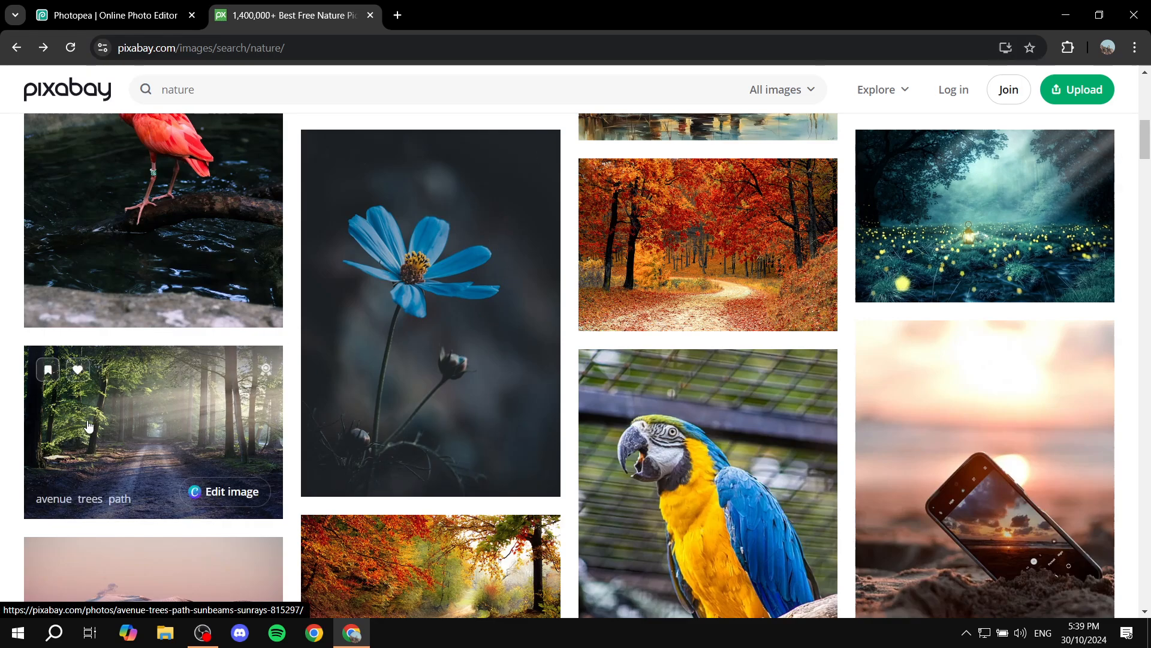
click(182, 404)
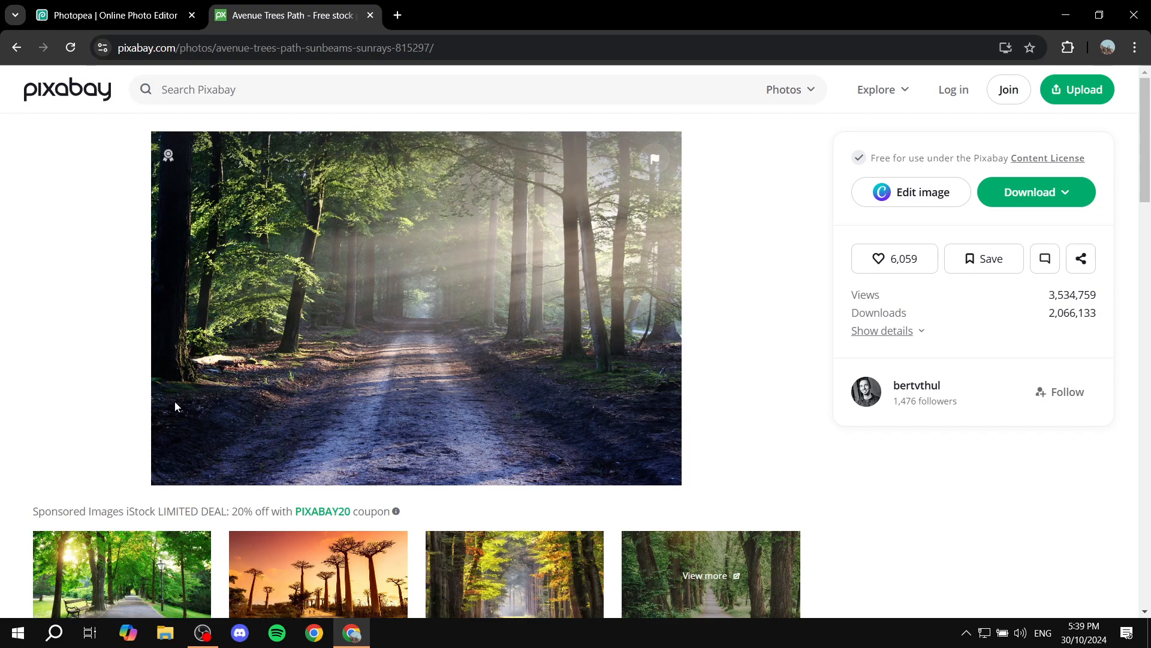
key(ctrl+Tab)
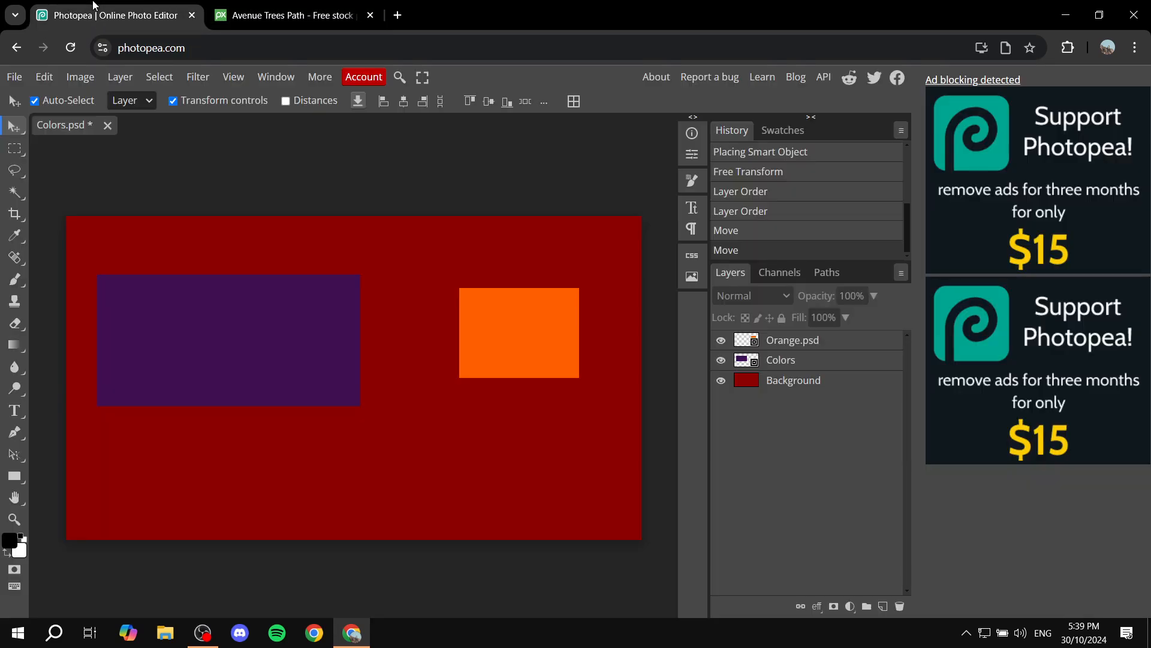
Copy the forest path photo to the clipboard and return to the Photopea document.
click(307, 5)
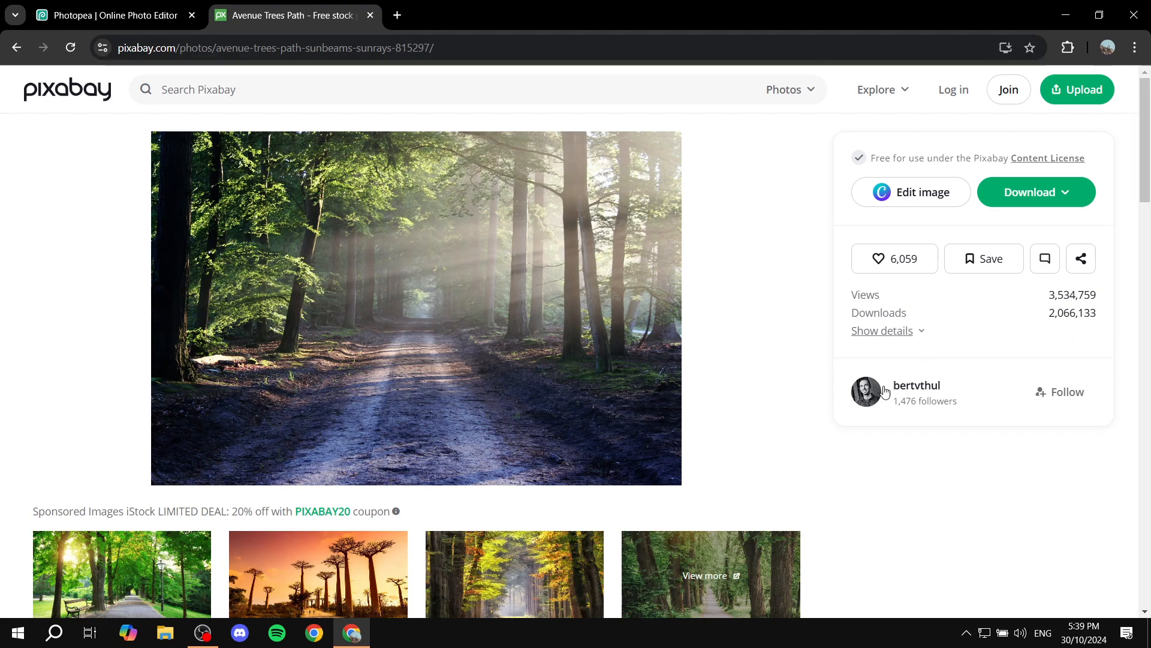
right_click(502, 347)
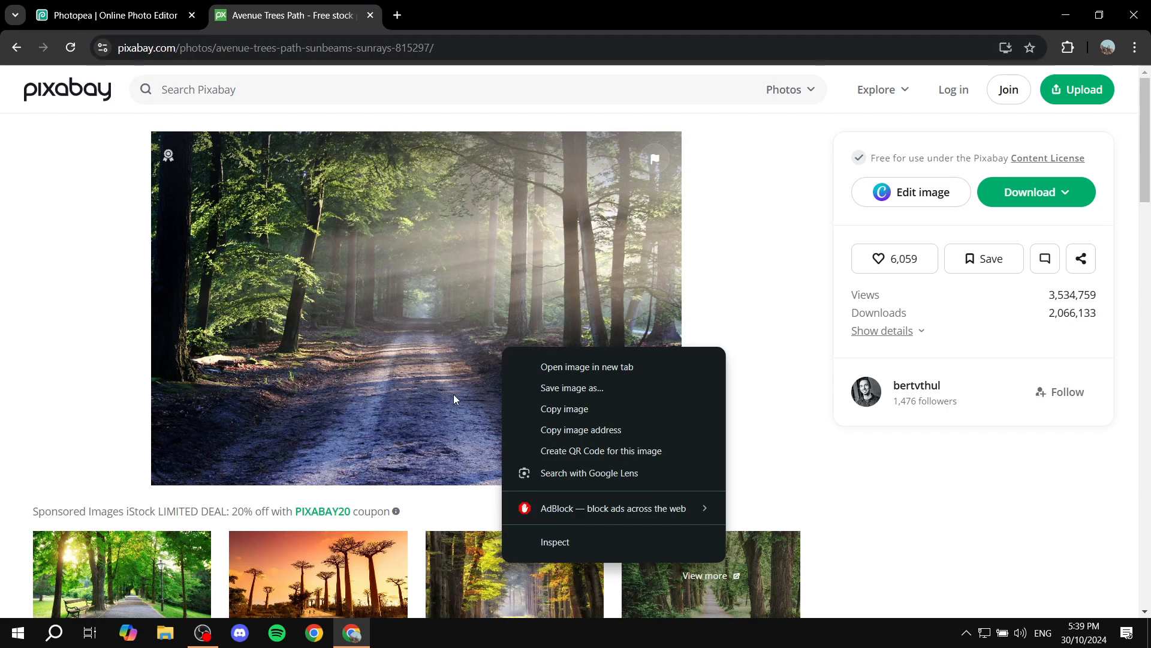
click(540, 406)
right_click(391, 342)
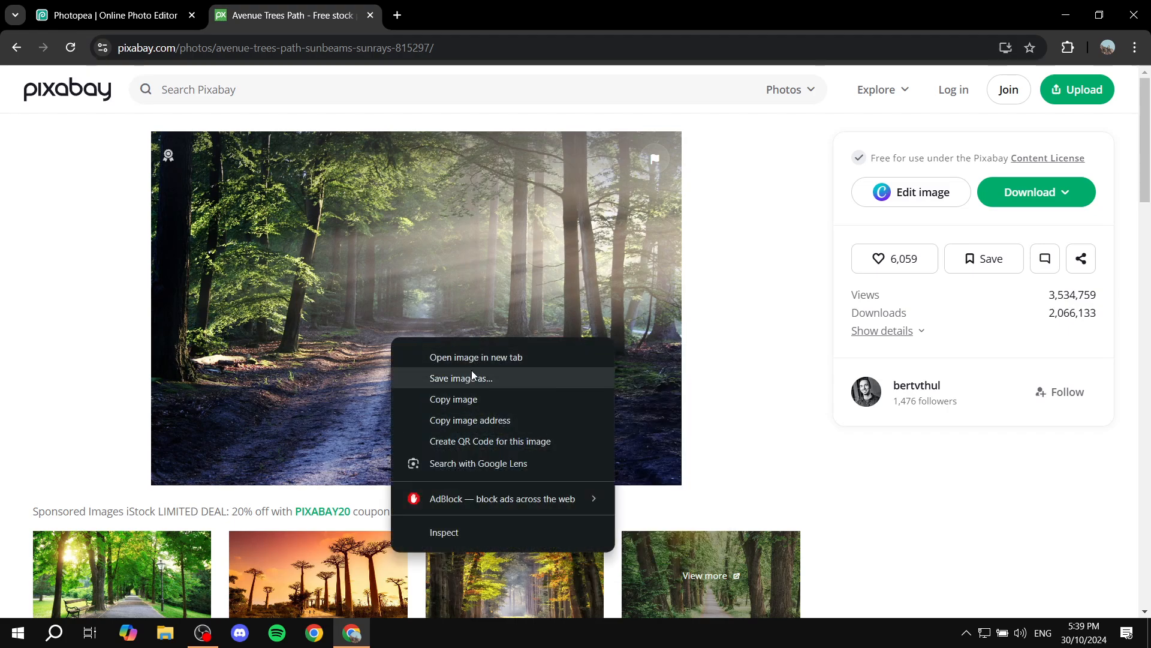
click(93, 4)
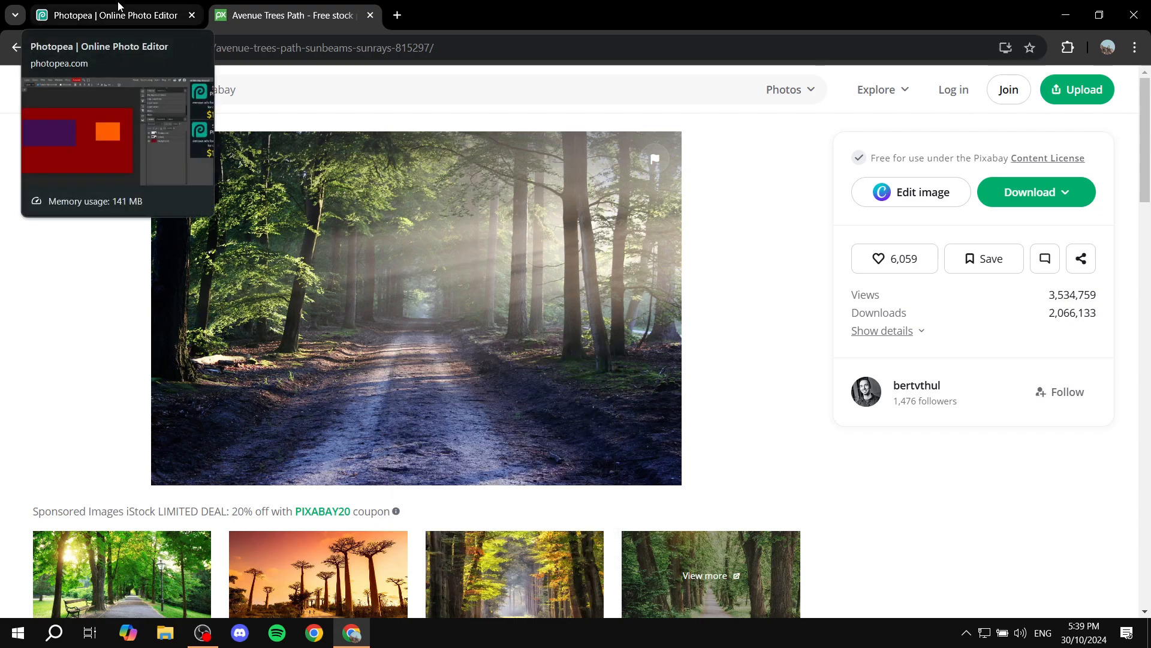
right_click(413, 232)
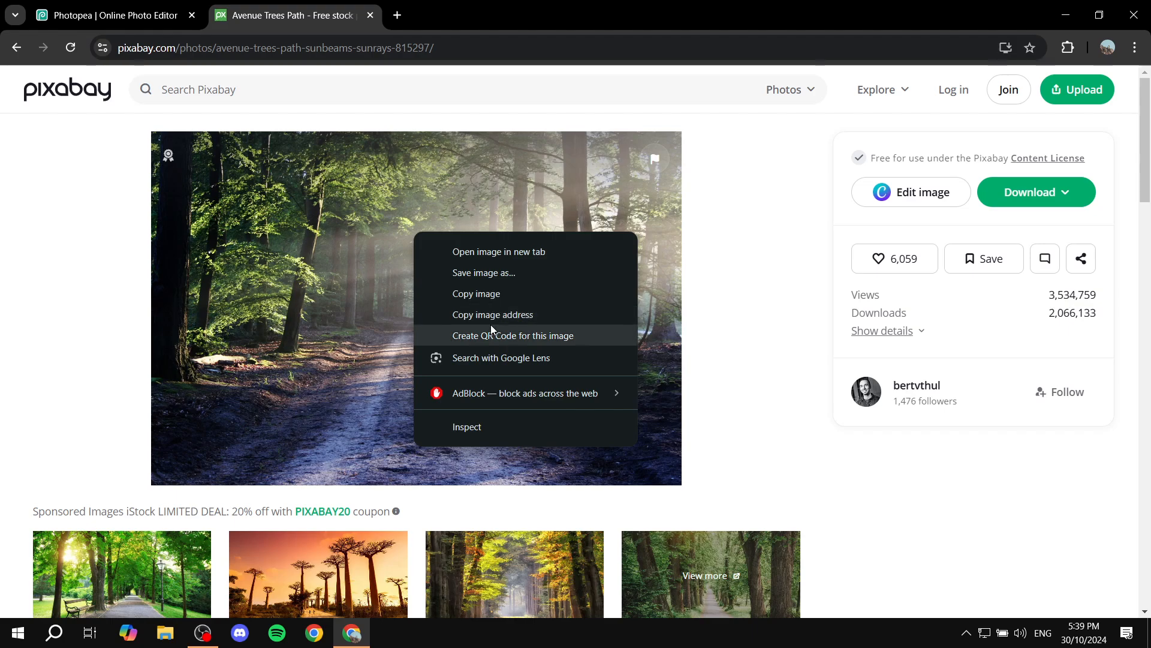
click(480, 294)
click(145, 6)
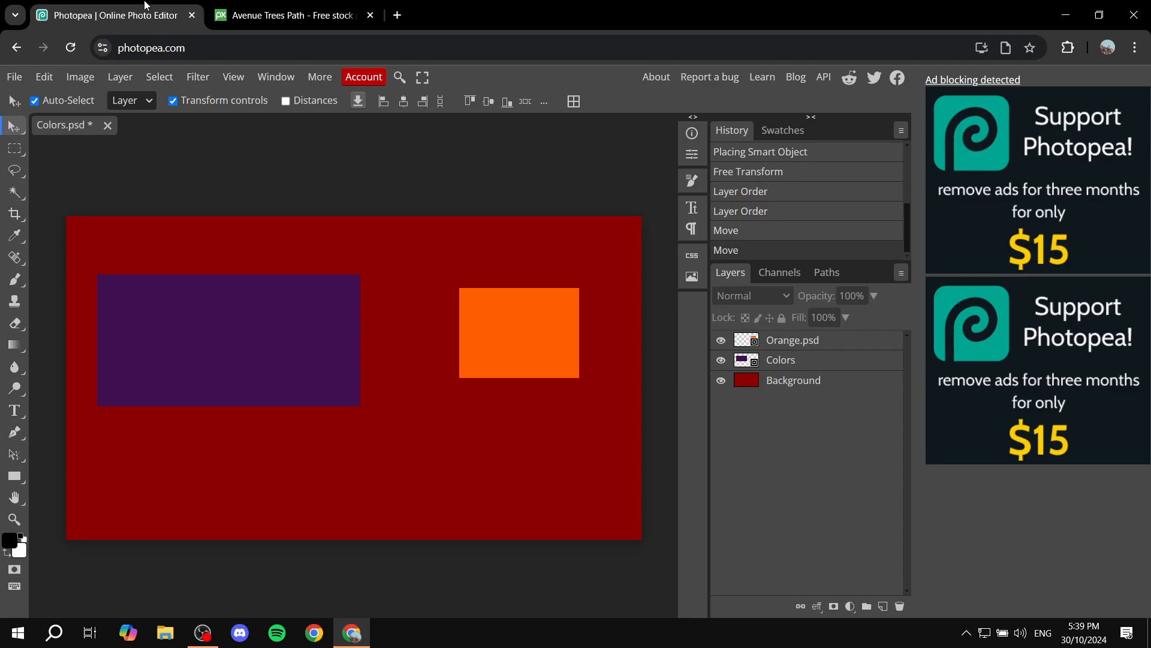
Select the Background layer, paste the forest photo, and shift it slightly right.
right_click(358, 367)
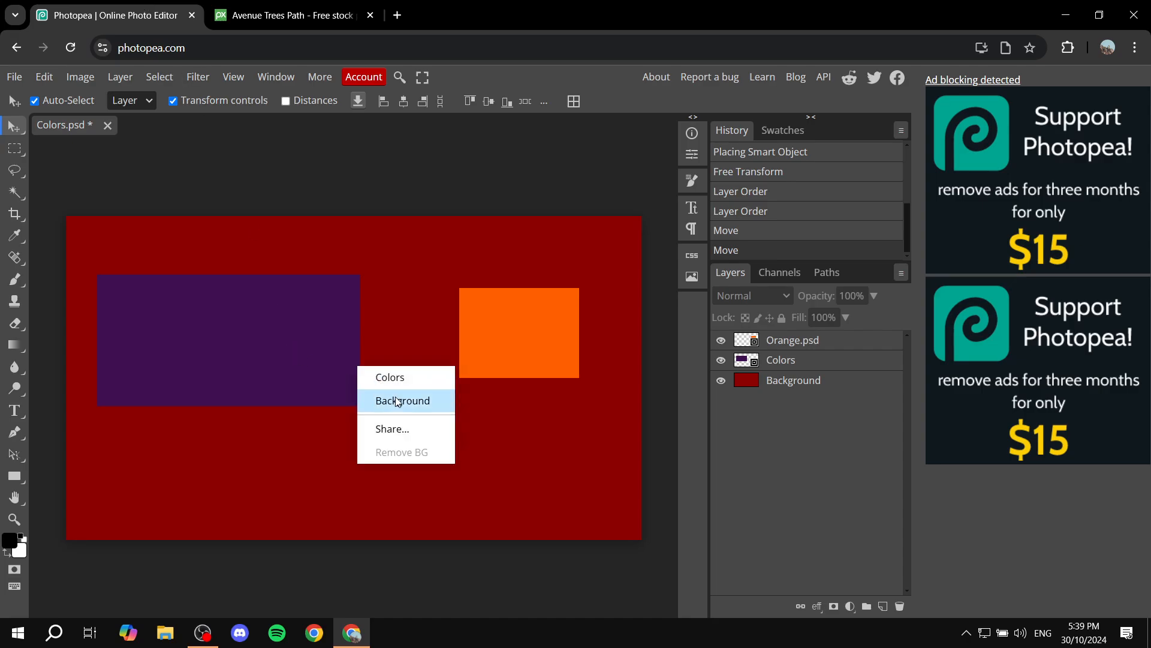
click(418, 407)
right_click(416, 405)
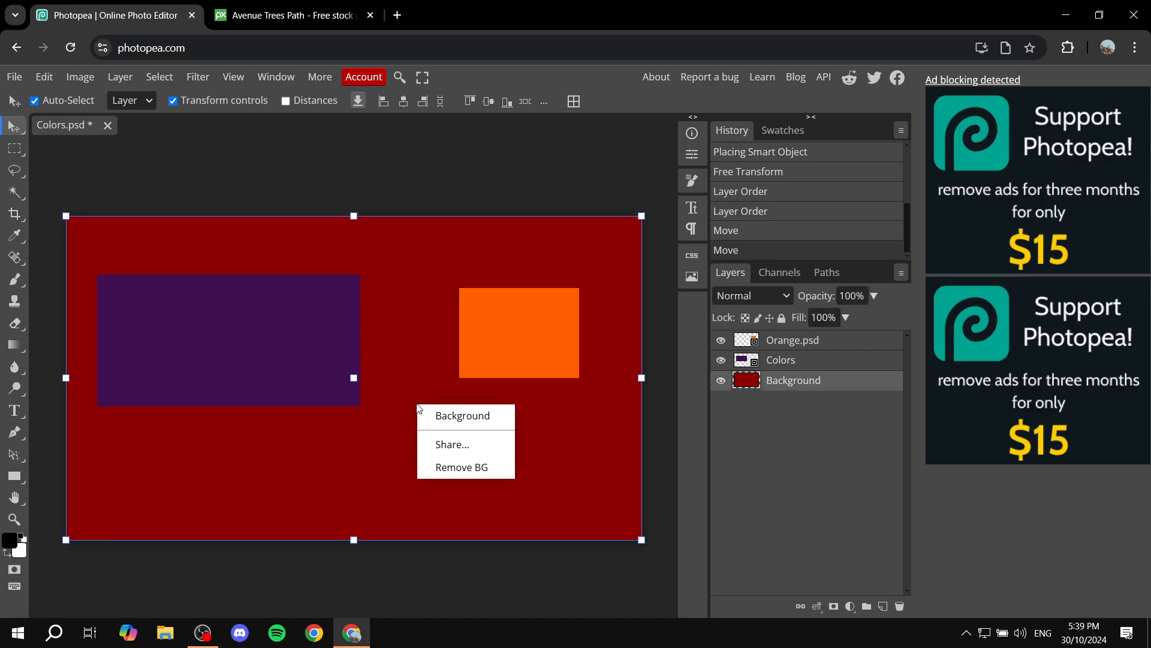
click(403, 411)
key(ctrl+v)
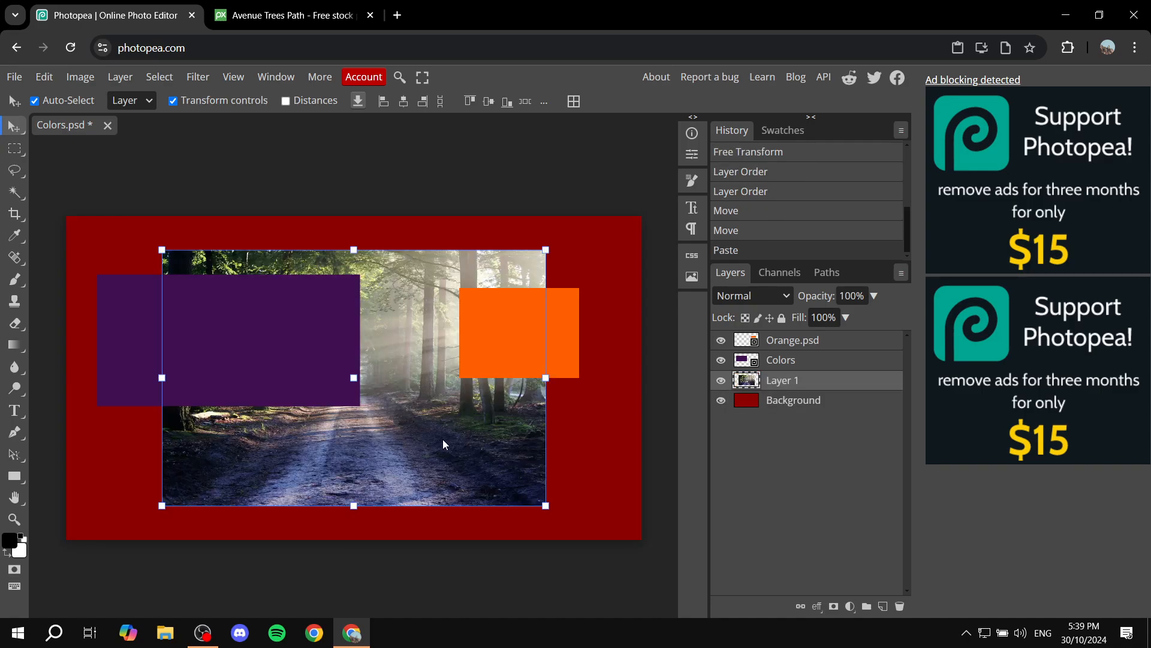
drag(408, 422, 458, 416)
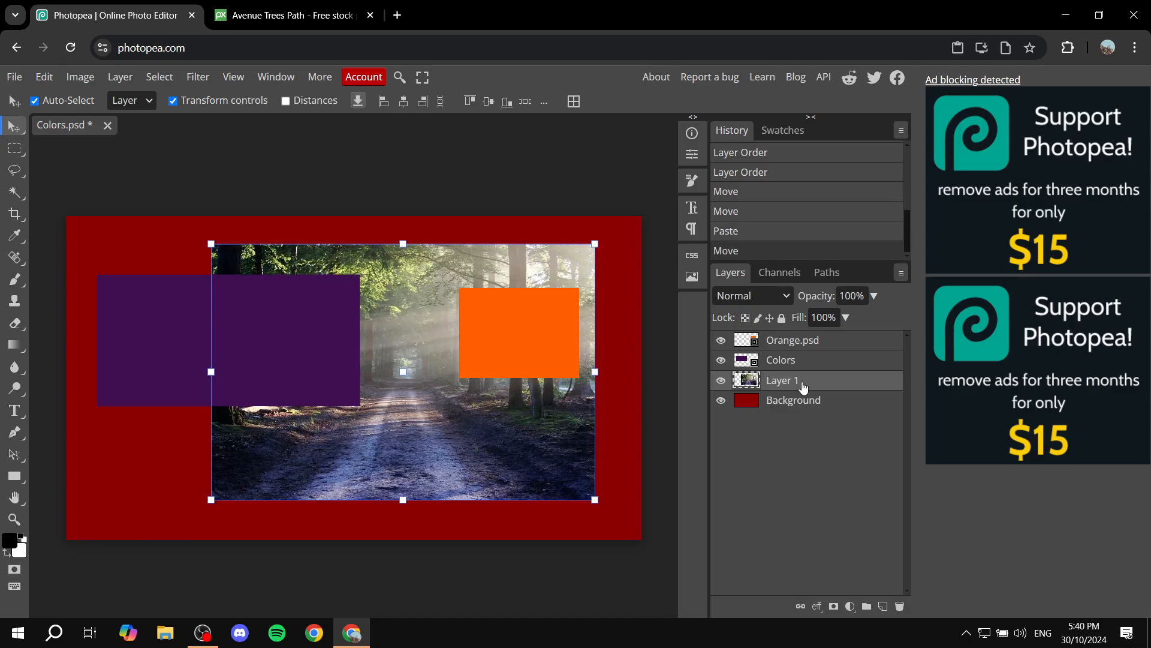
Stack the photo layer above the rectangles and centre it over them.
drag(807, 378, 804, 339)
drag(508, 400, 446, 421)
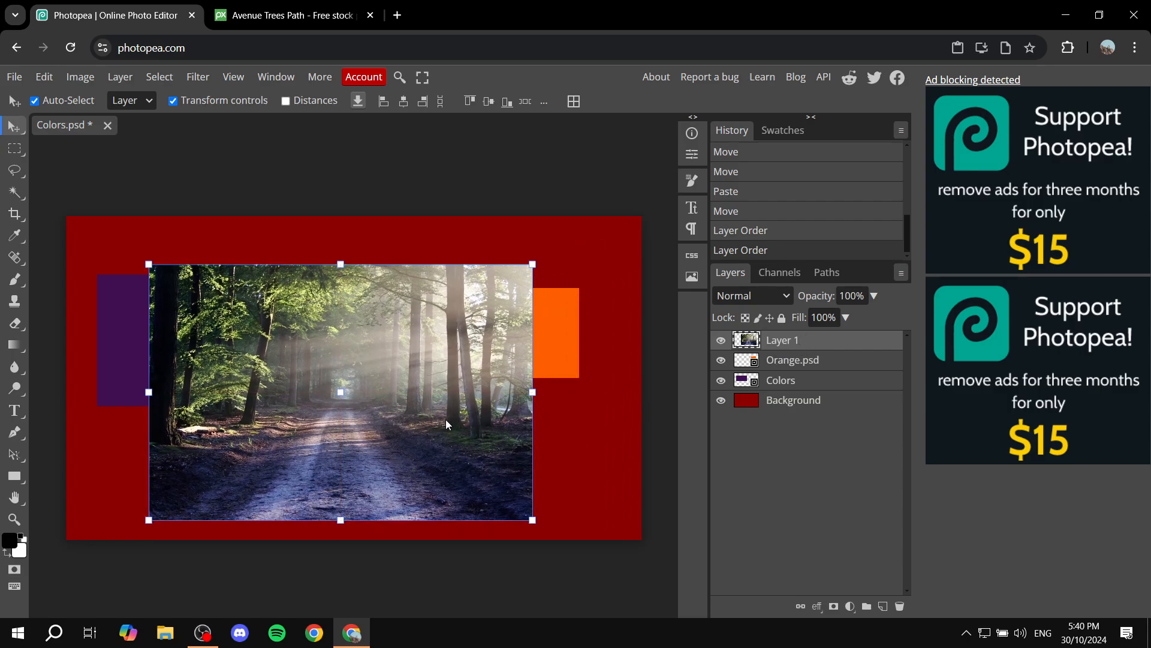
click(562, 339)
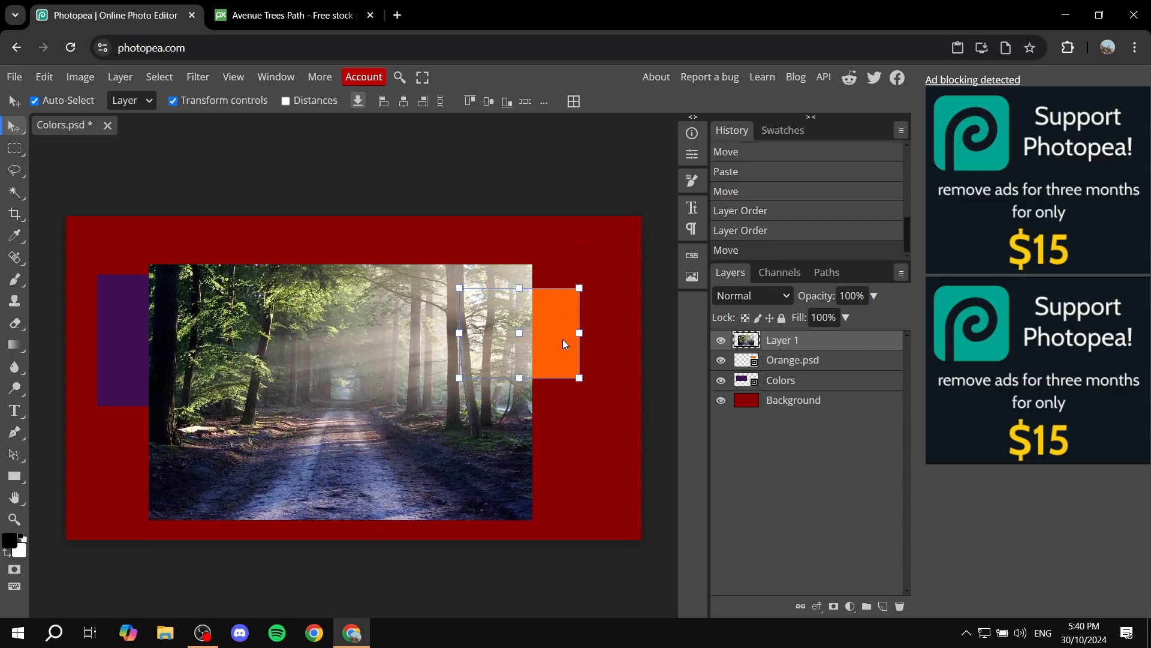
click(414, 433)
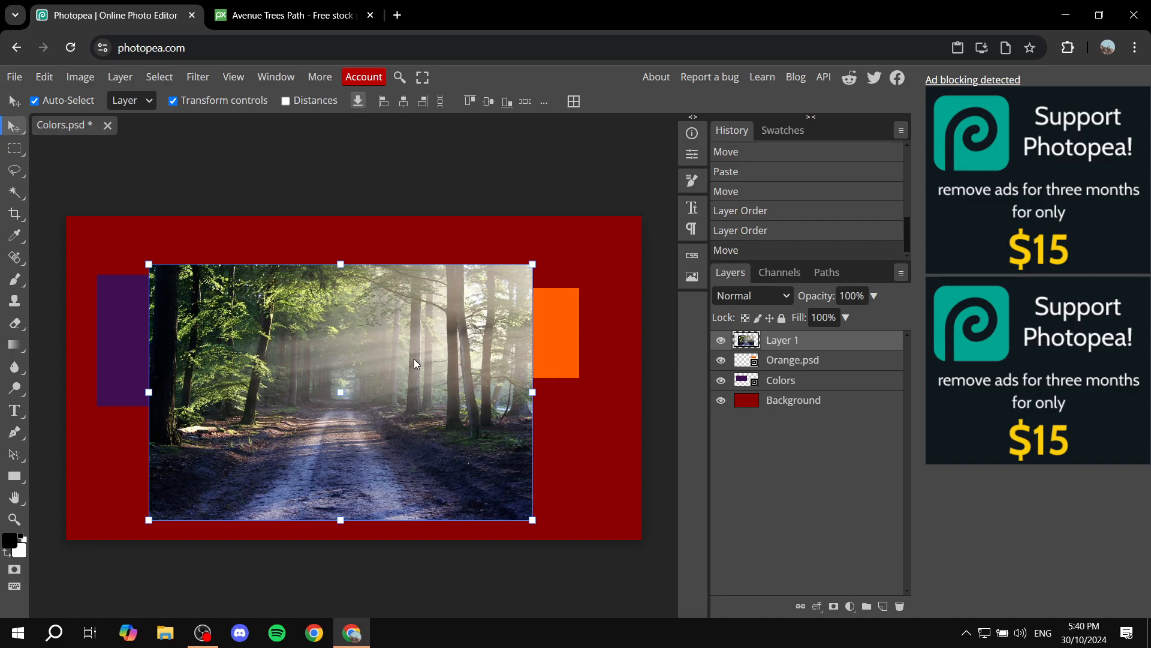
click(425, 185)
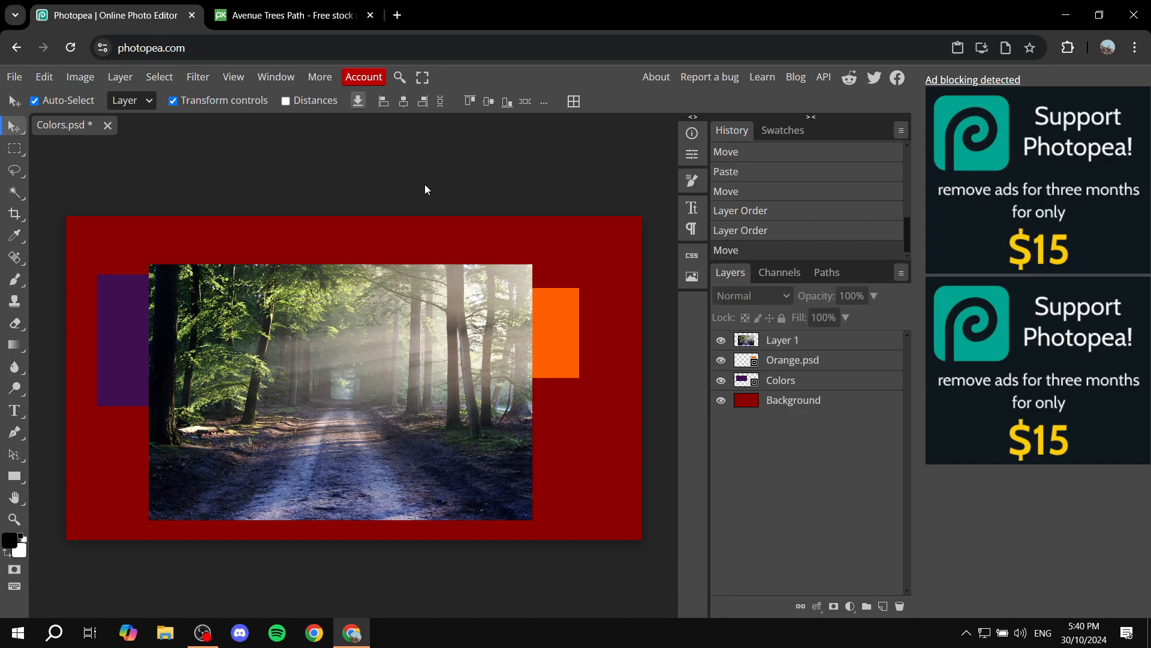